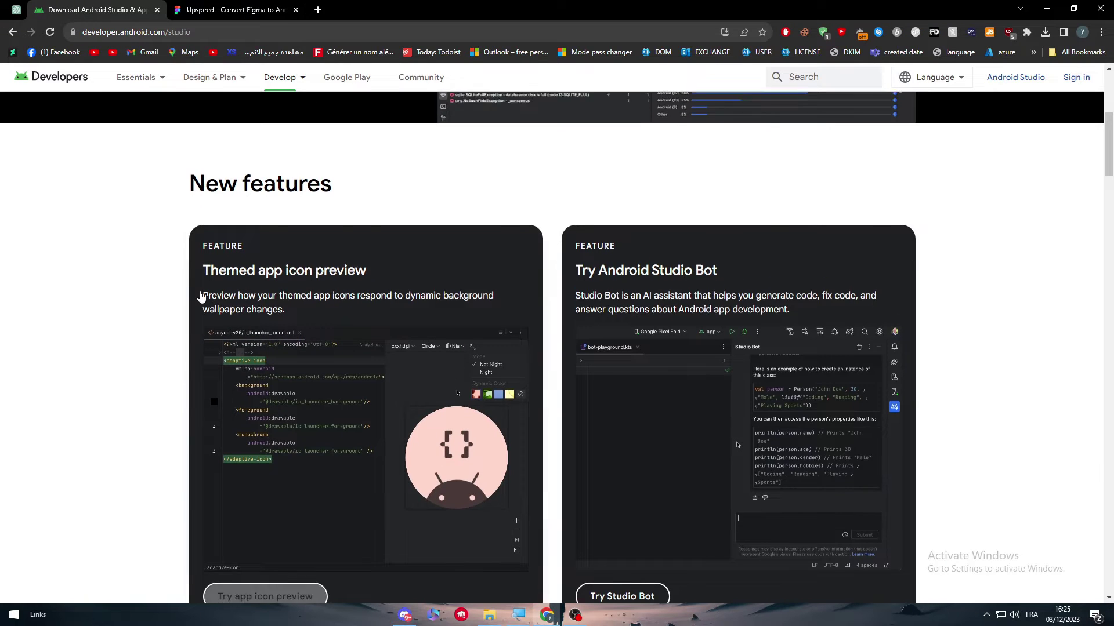
Scroll back to the top of the Android Studio download page
scroll(200, 296, up, 5)
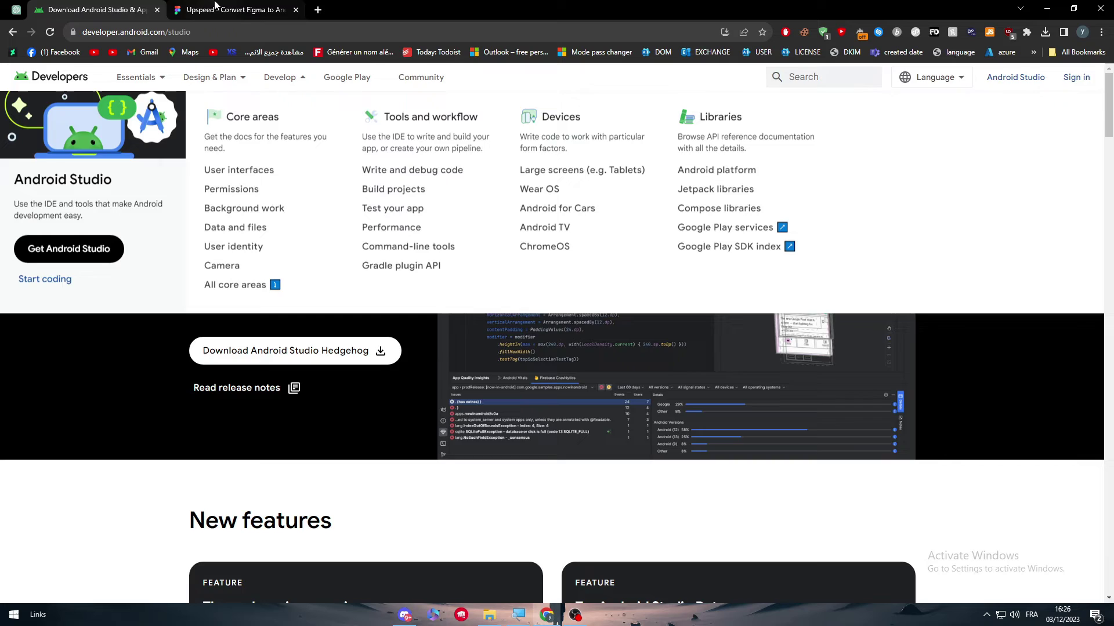
click(231, 9)
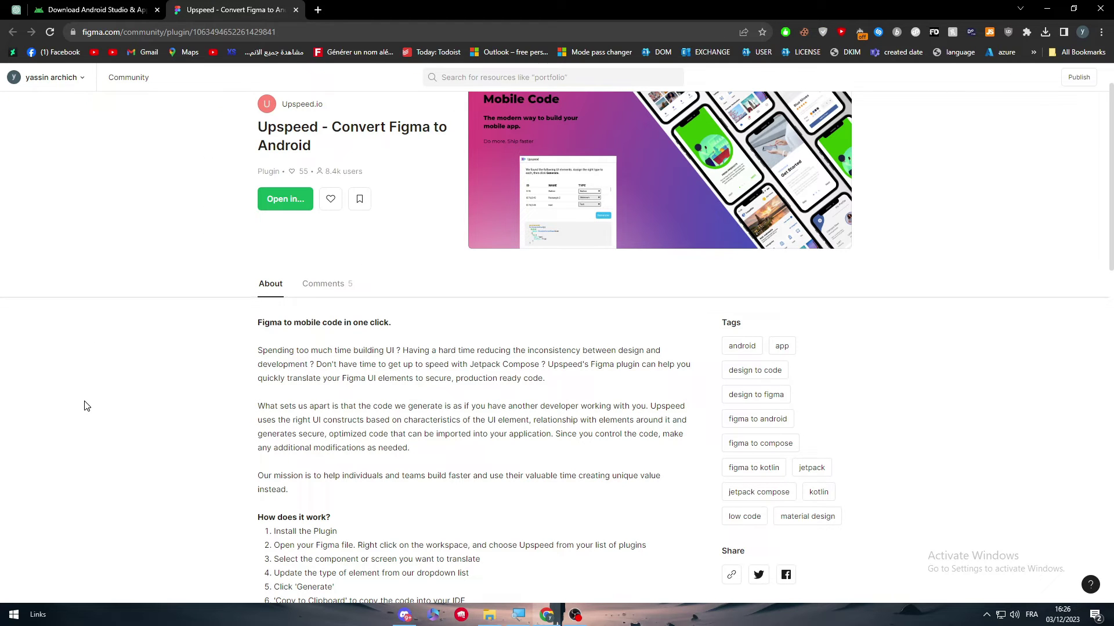
scroll(287, 359, down, 1)
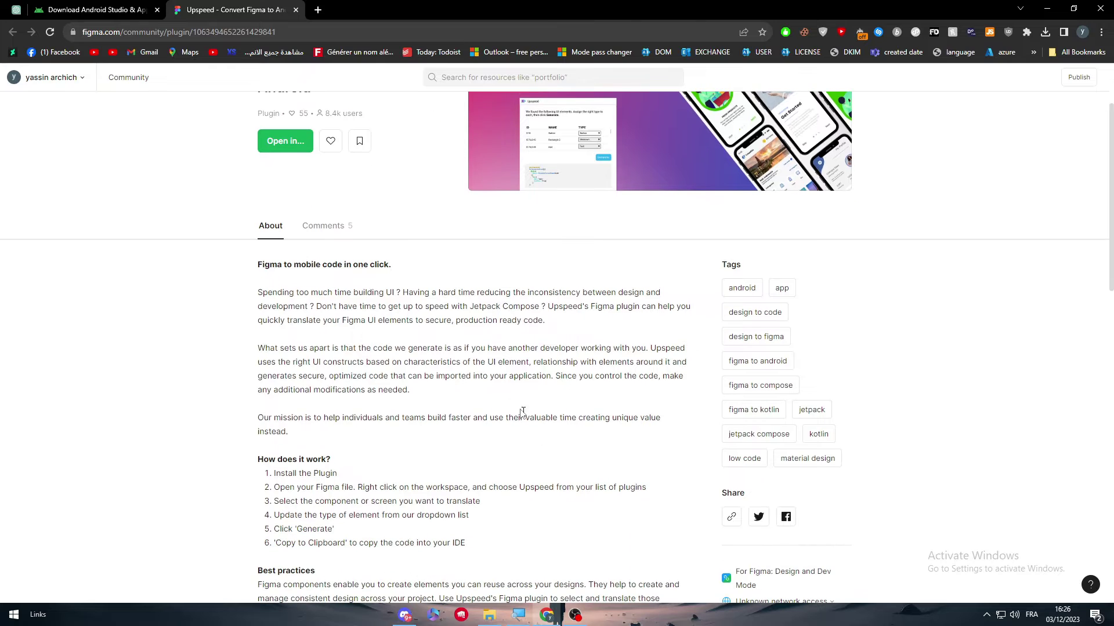
scroll(325, 413, down, 4)
scroll(452, 376, up, 6)
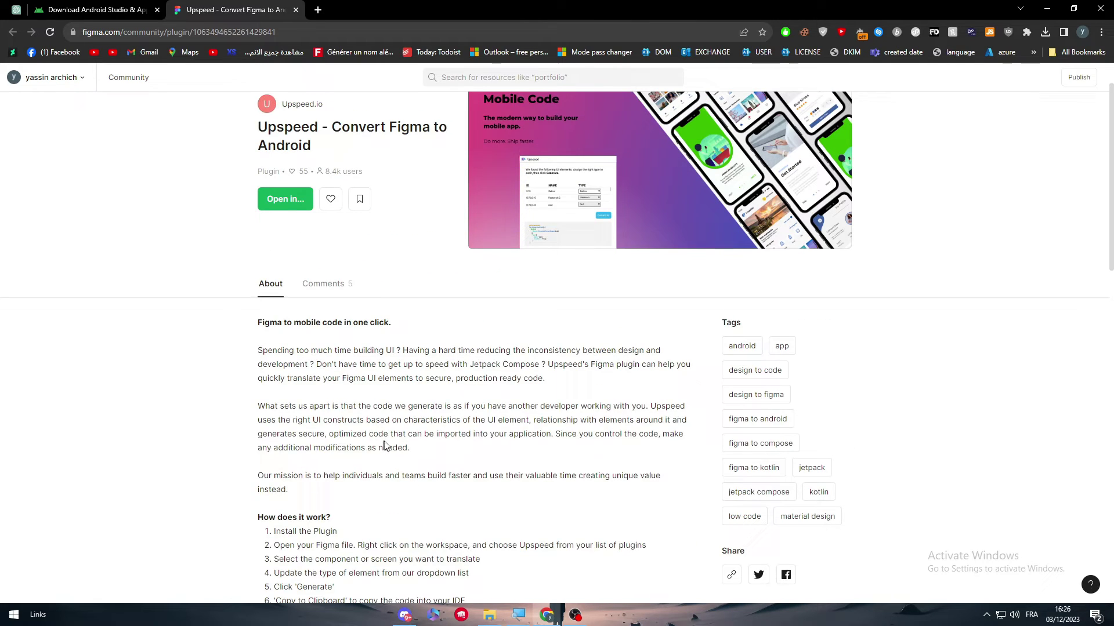
drag(358, 184, 455, 190)
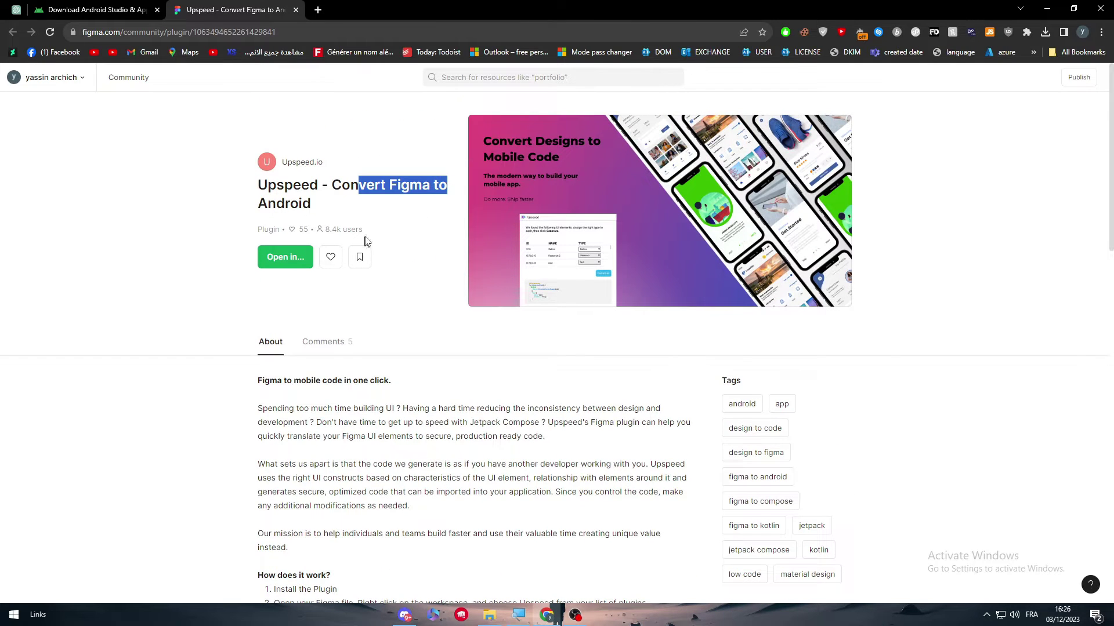
scroll(374, 230, down, 5)
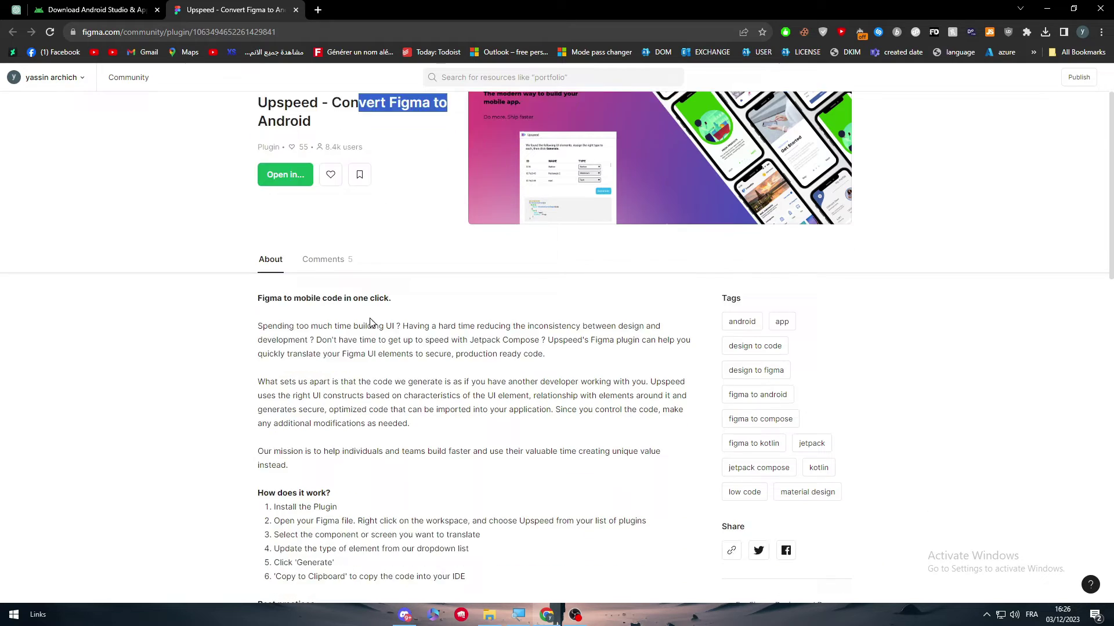
scroll(499, 319, up, 3)
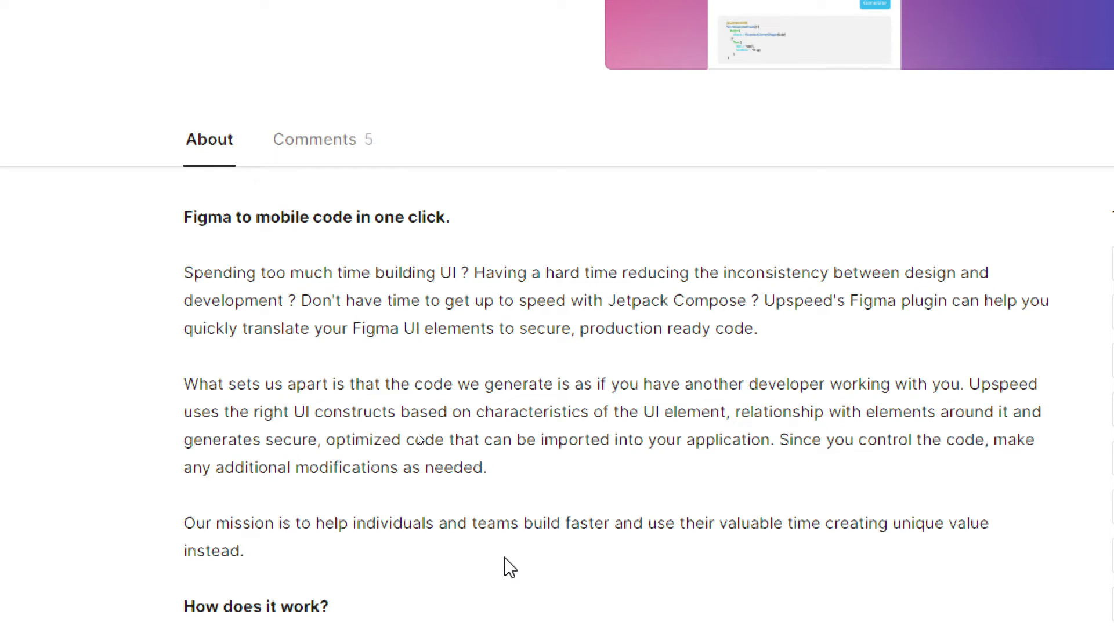
scroll(592, 502, down, 6)
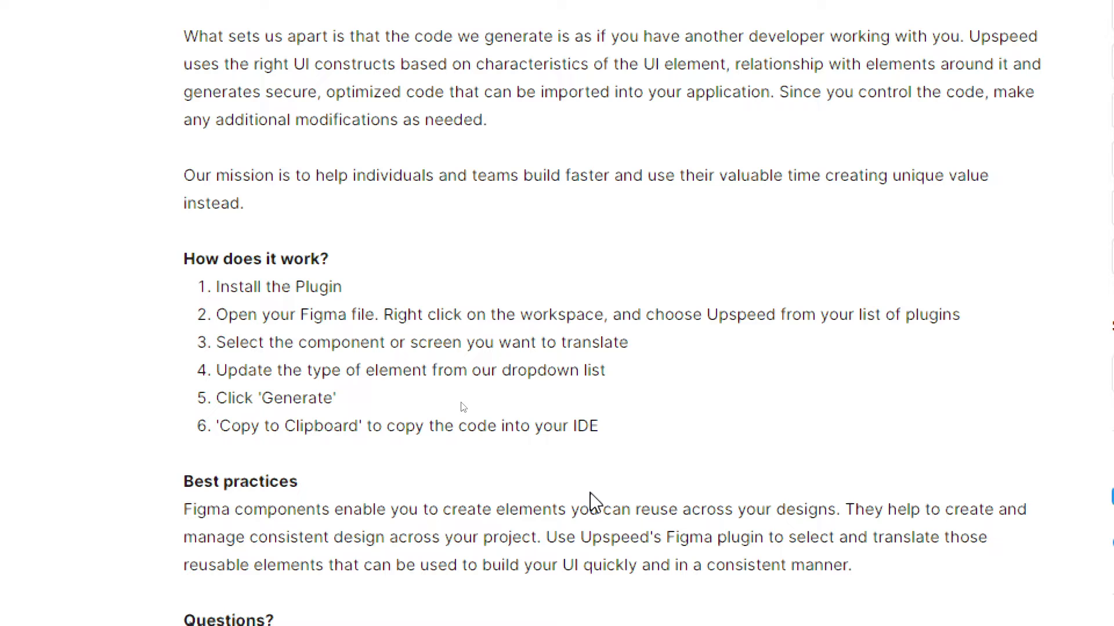
scroll(590, 493, down, 2)
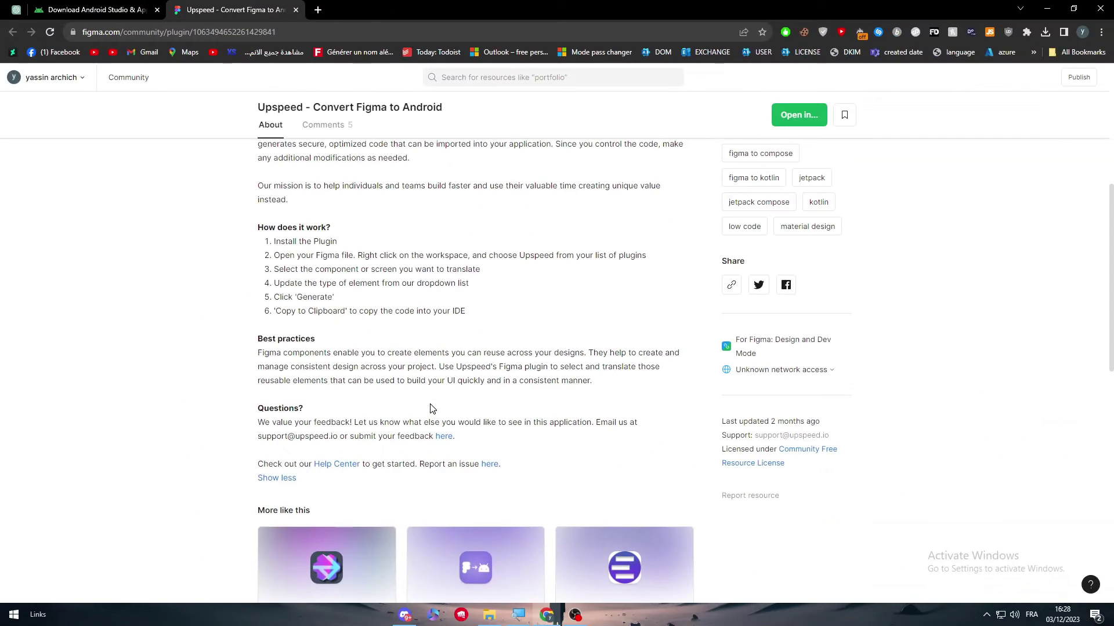
Open the Upspeed plugin in the Untitled Figma file from Recent files
scroll(533, 511, up, 1)
scroll(556, 348, up, 5)
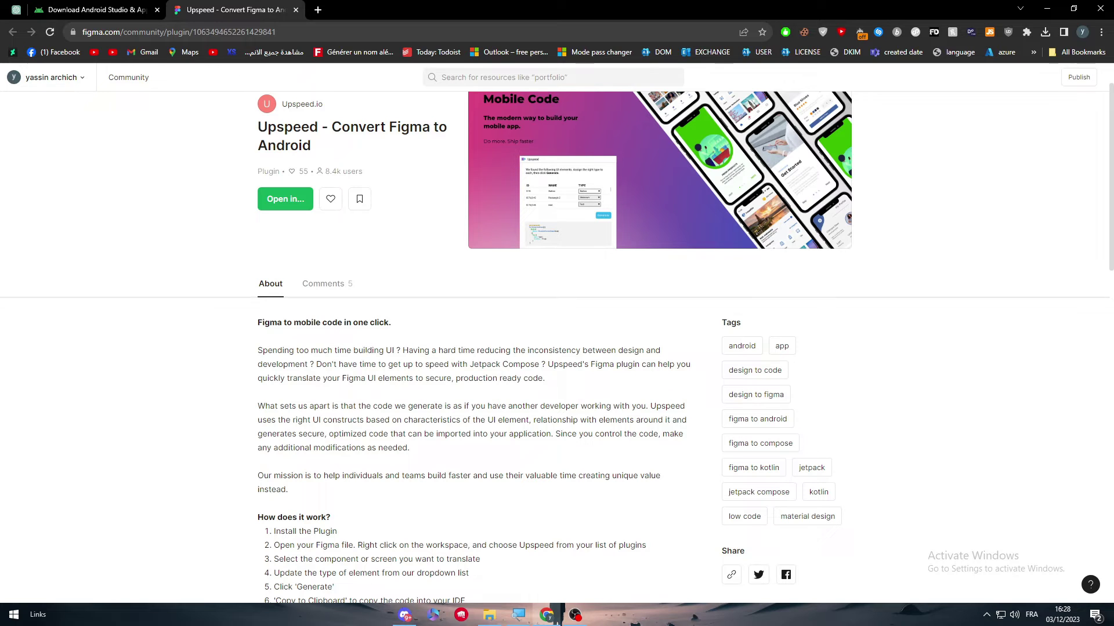
scroll(364, 348, down, 2)
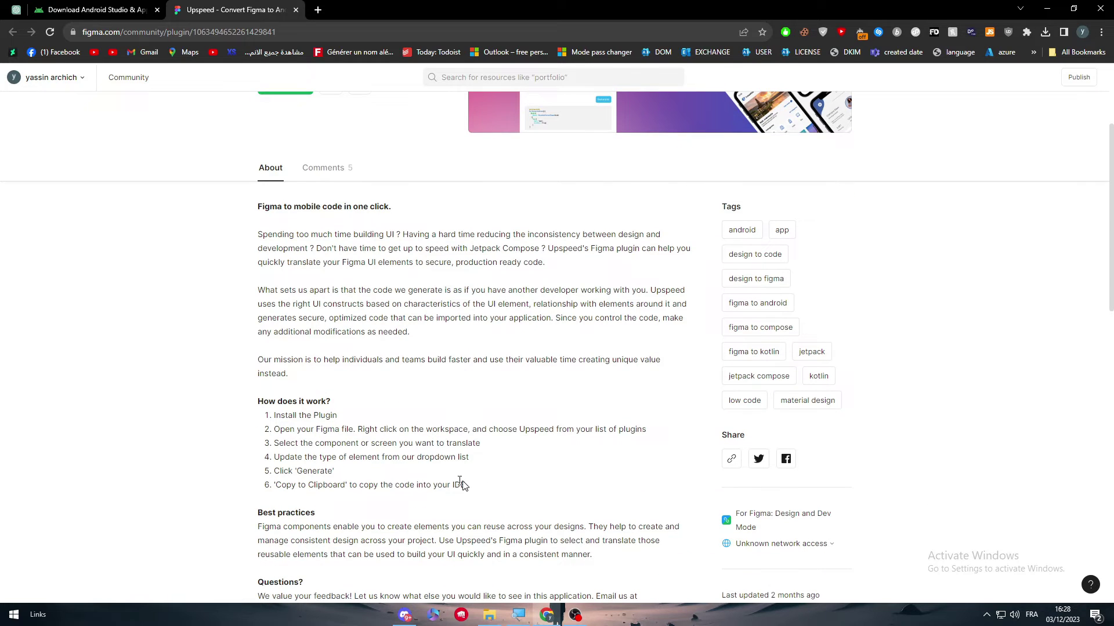
drag(465, 485, 275, 427)
click(272, 430)
scroll(232, 276, up, 3)
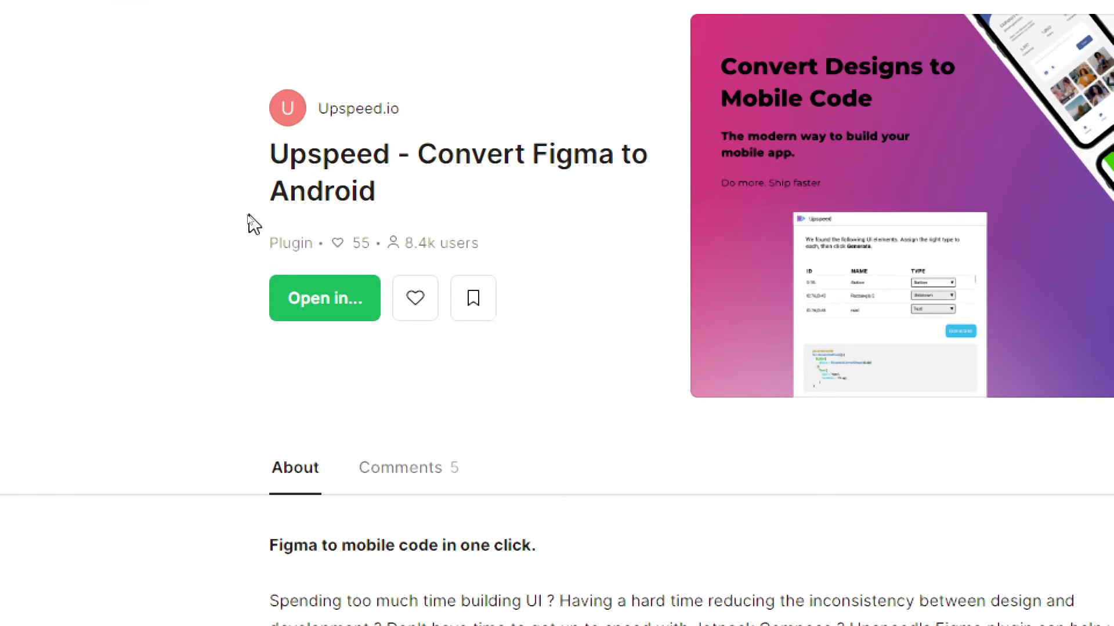
click(295, 256)
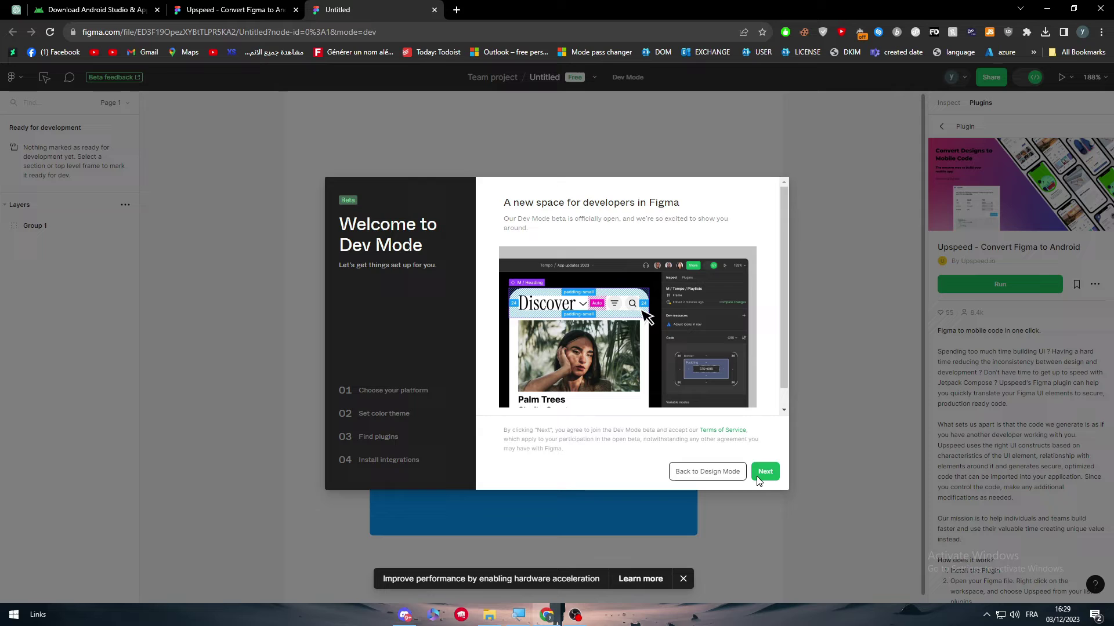
Leave the Dev Mode welcome for Design Mode and run Upspeed on the LOGIN design
click(706, 475)
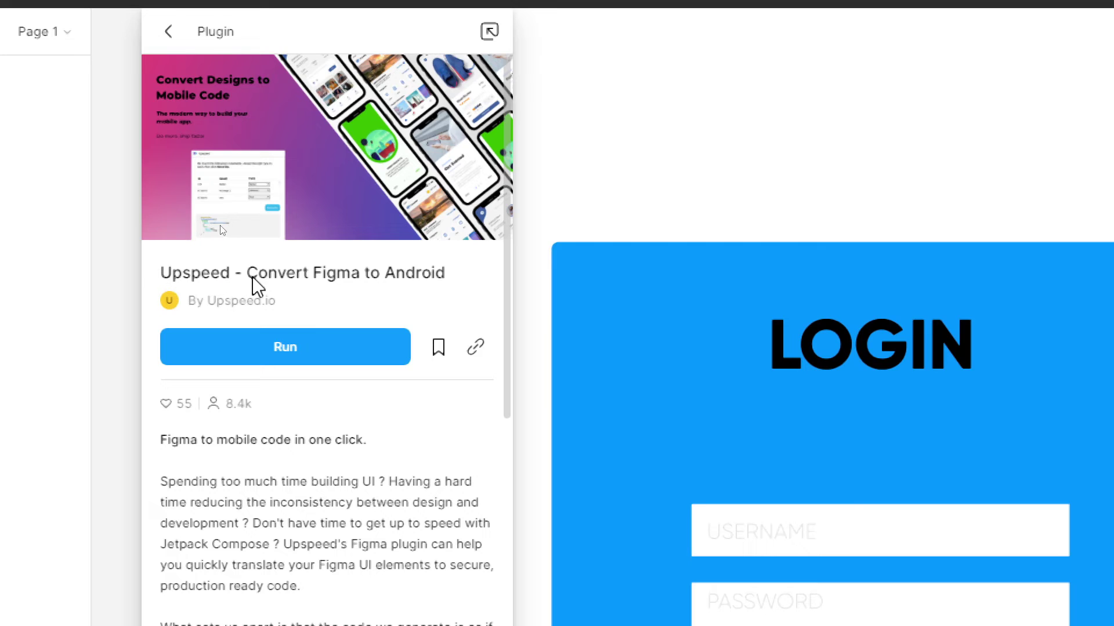
click(281, 351)
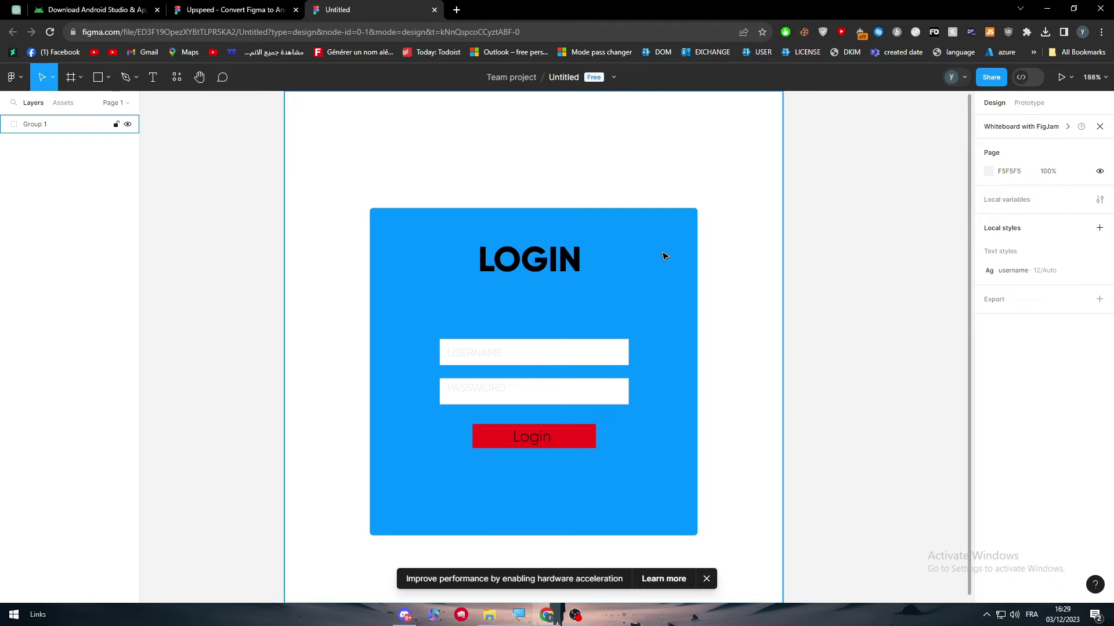
Select Group 1 of the login design and bring up the plugins list to find Upspeed
click(600, 233)
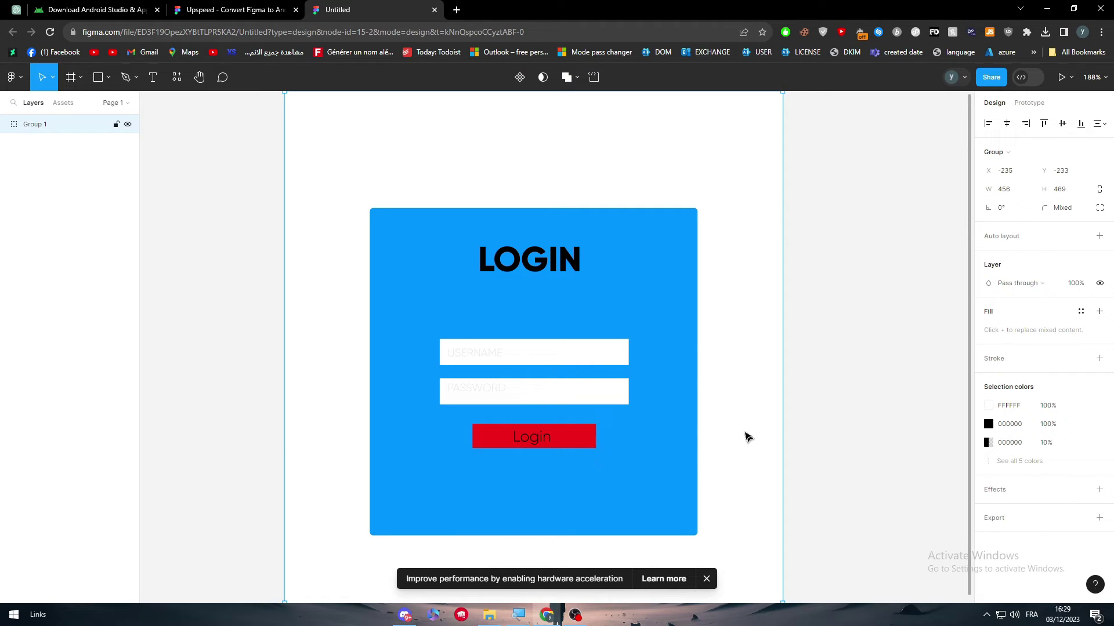
click(177, 77)
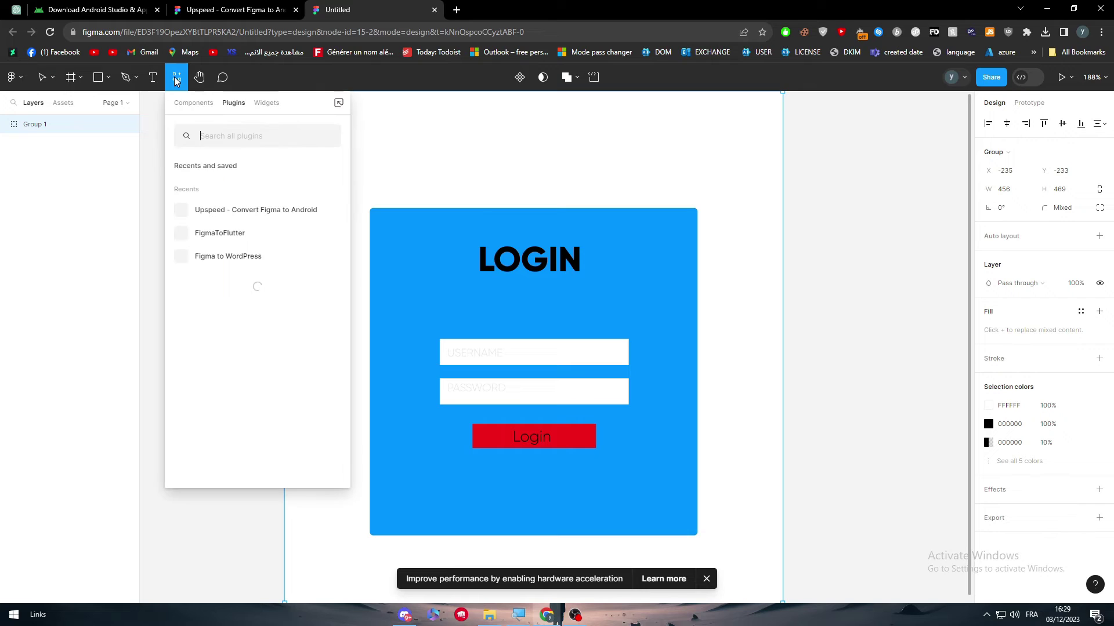
key(Escape)
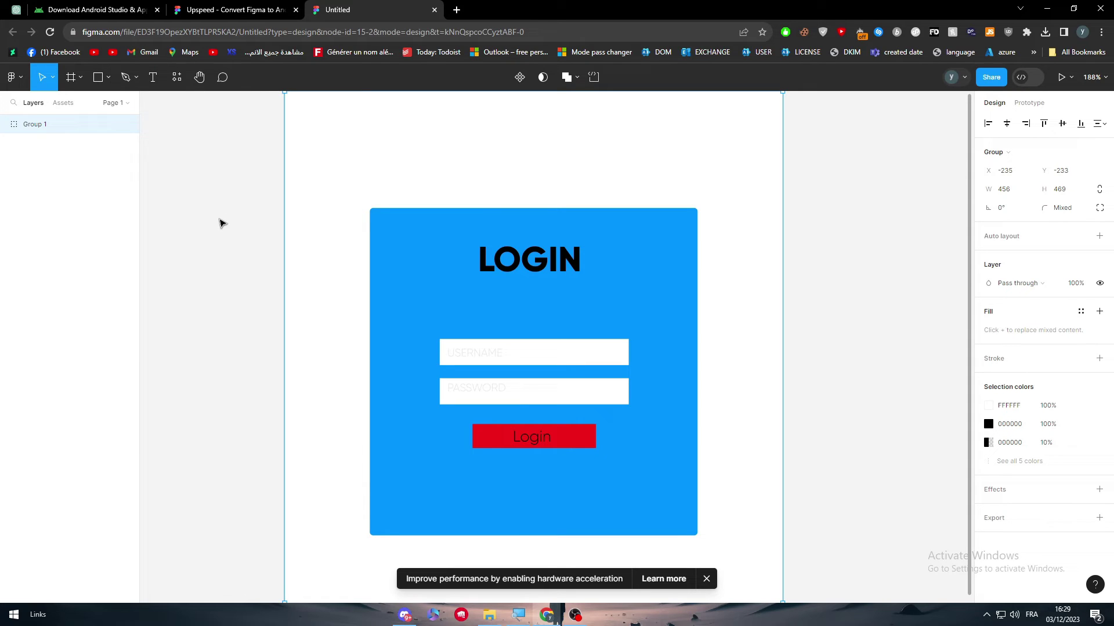
click(177, 80)
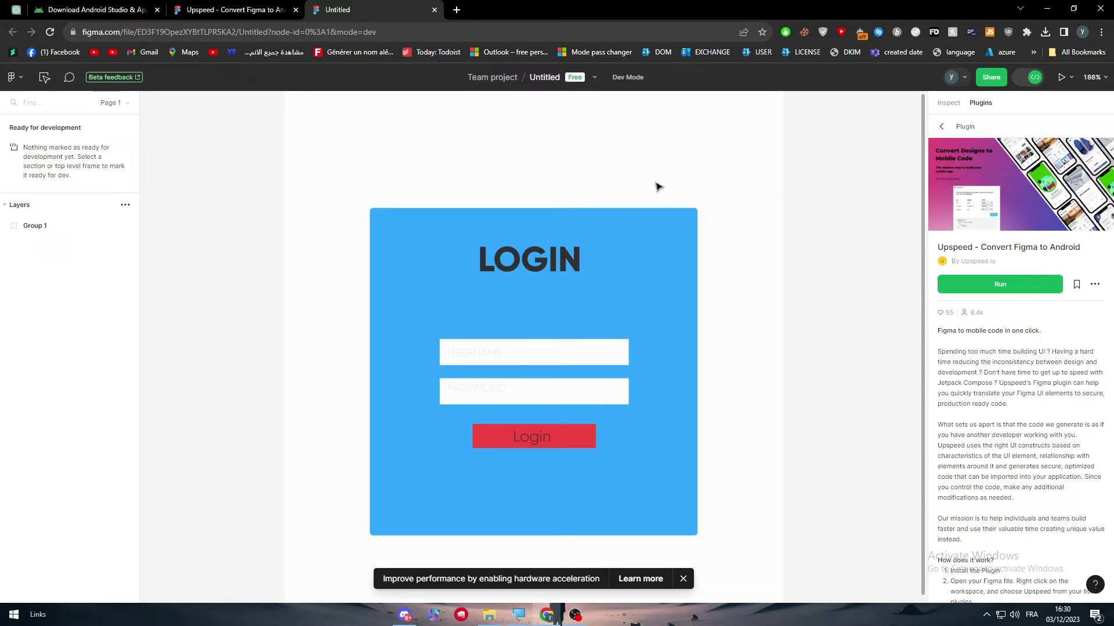
Run Upspeed without logging in and view the design system choices for Rectangle 1
click(1006, 290)
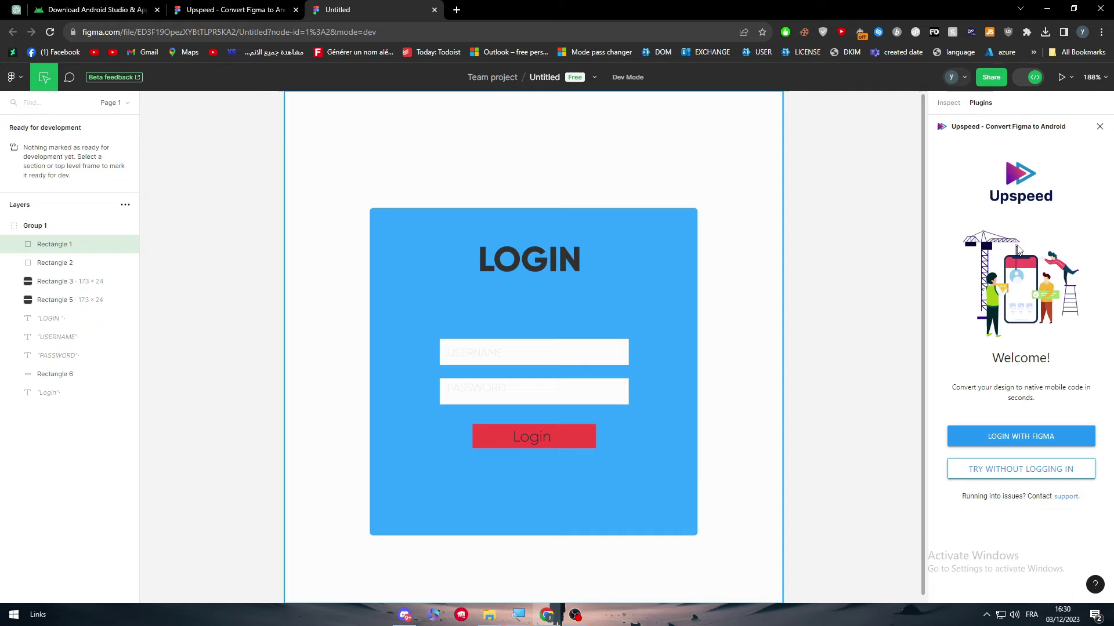
click(965, 473)
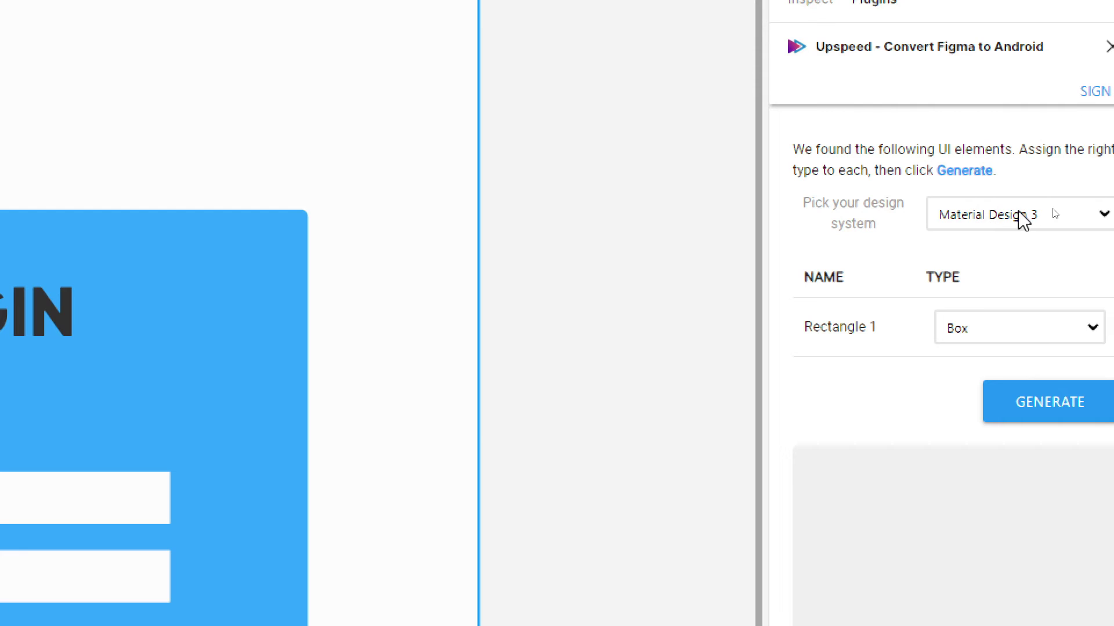
click(1053, 213)
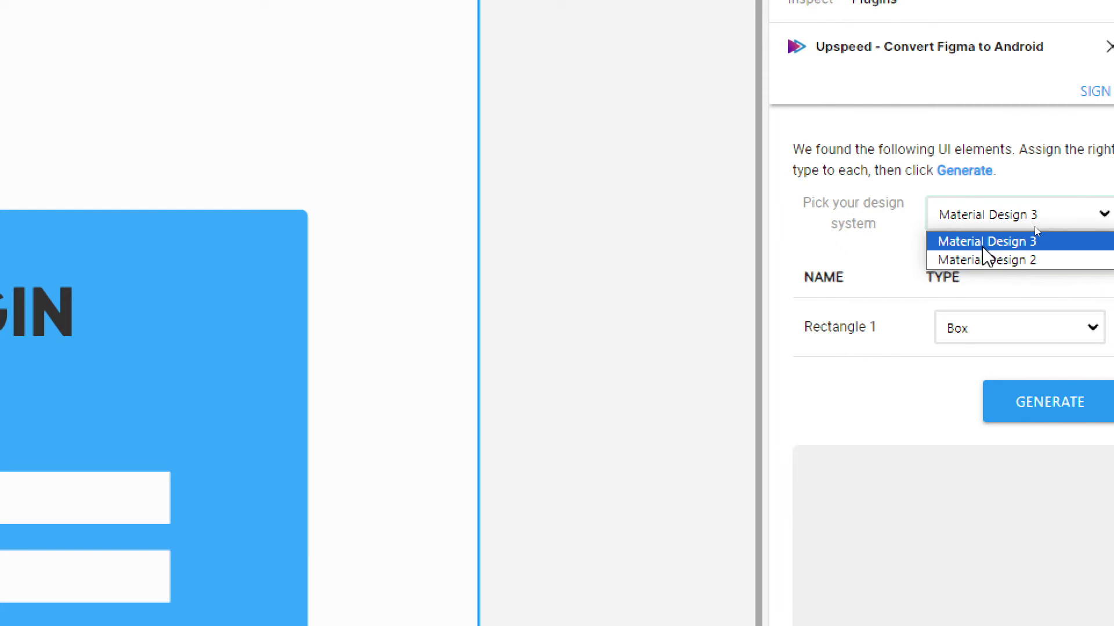
Keep Material Design 3 and Box for Rectangle 1 and generate its Compose code
click(987, 242)
click(986, 333)
click(982, 336)
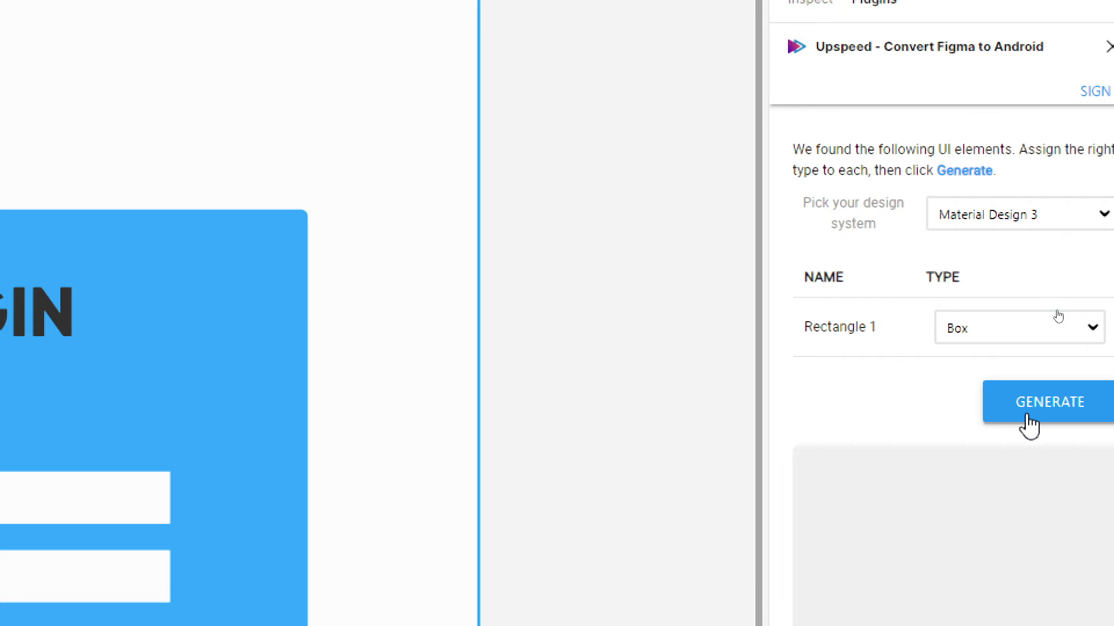
click(1024, 409)
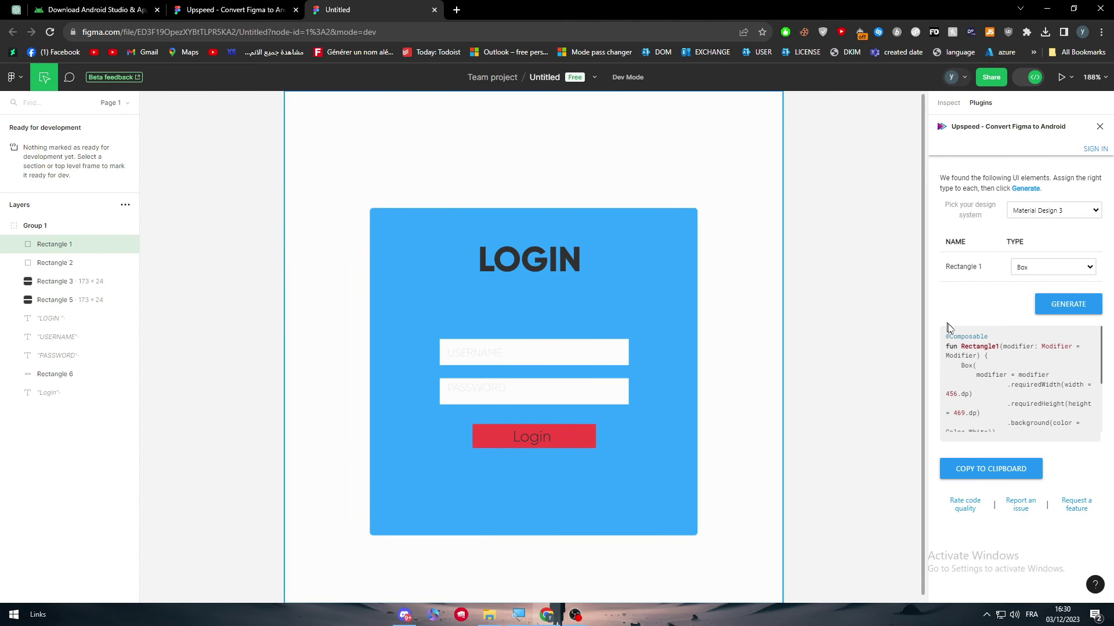
Review the generated 456×469 dp white Box composable and its preview function
scroll(948, 329, down, 3)
drag(1037, 419, 945, 327)
scroll(812, 162, up, 1)
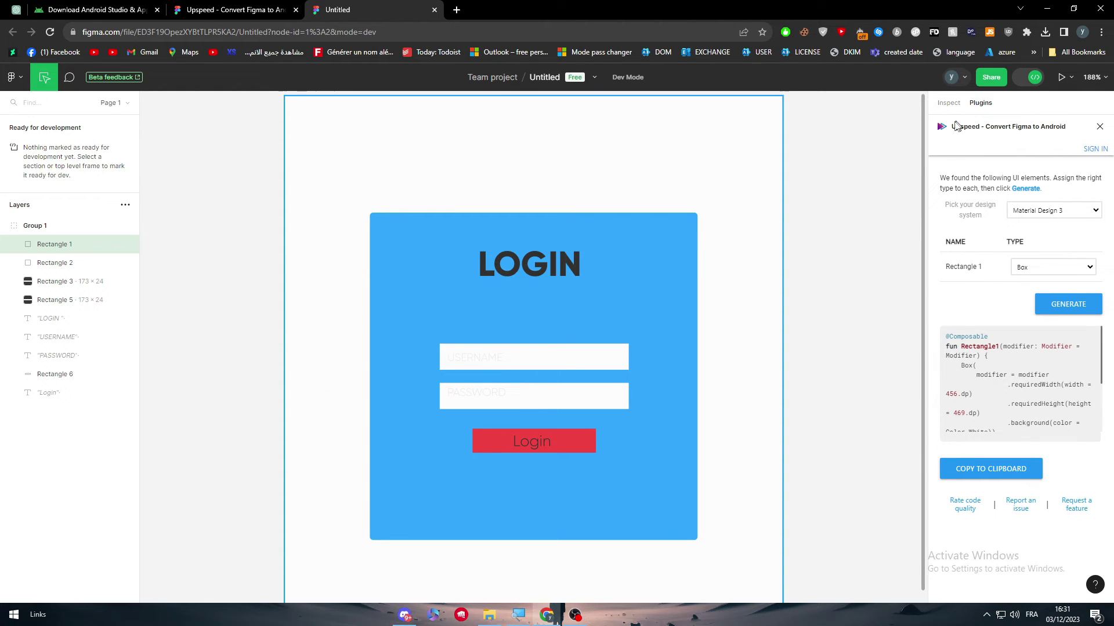
scroll(964, 381, down, 1)
scroll(965, 385, down, 1)
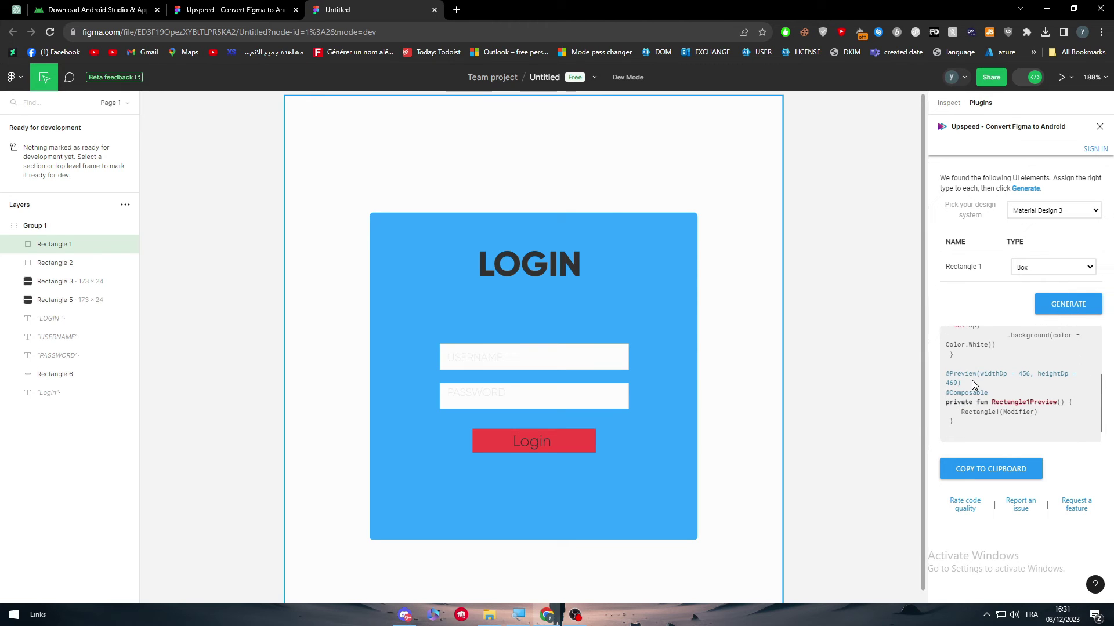
scroll(1008, 377, up, 3)
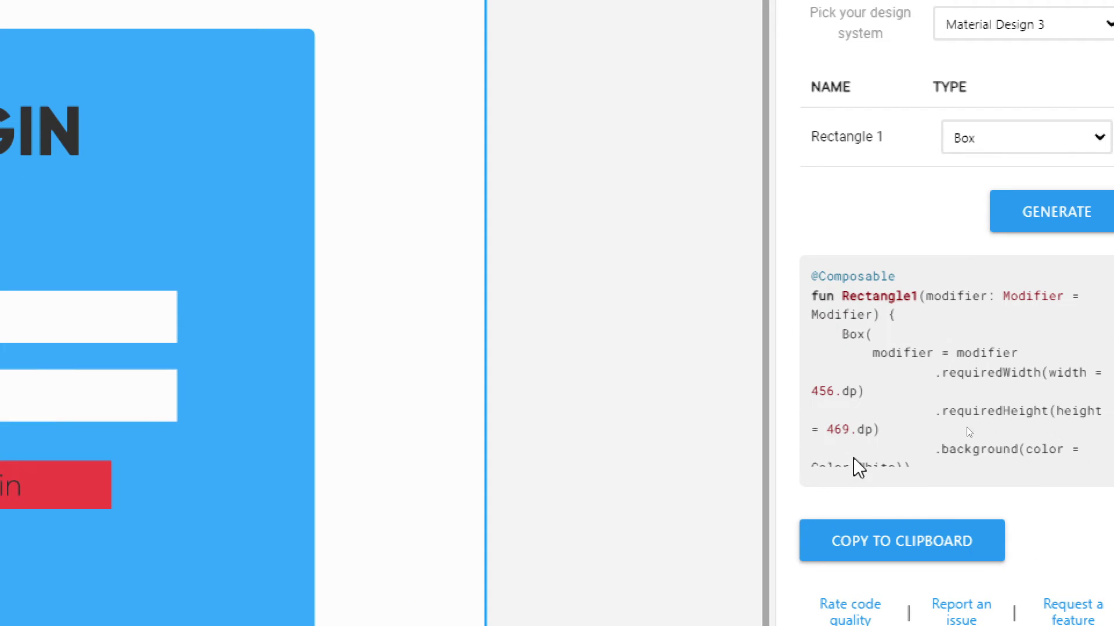
scroll(1023, 480, down, 1)
scroll(1023, 479, down, 2)
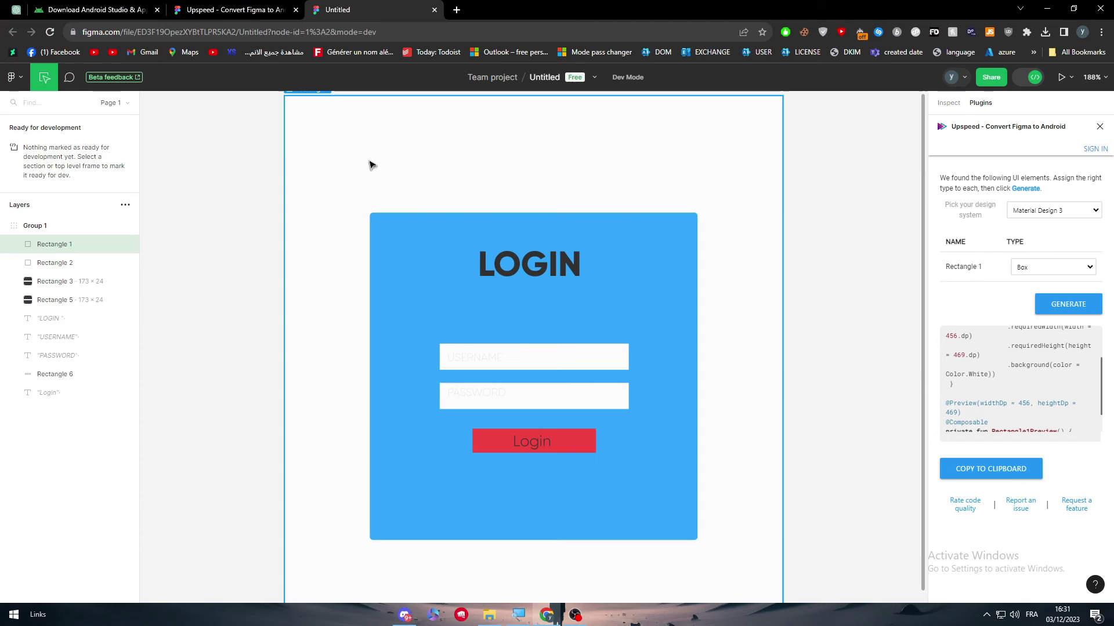
Select the blue Rectangle 2 and generate its Compose code
click(403, 279)
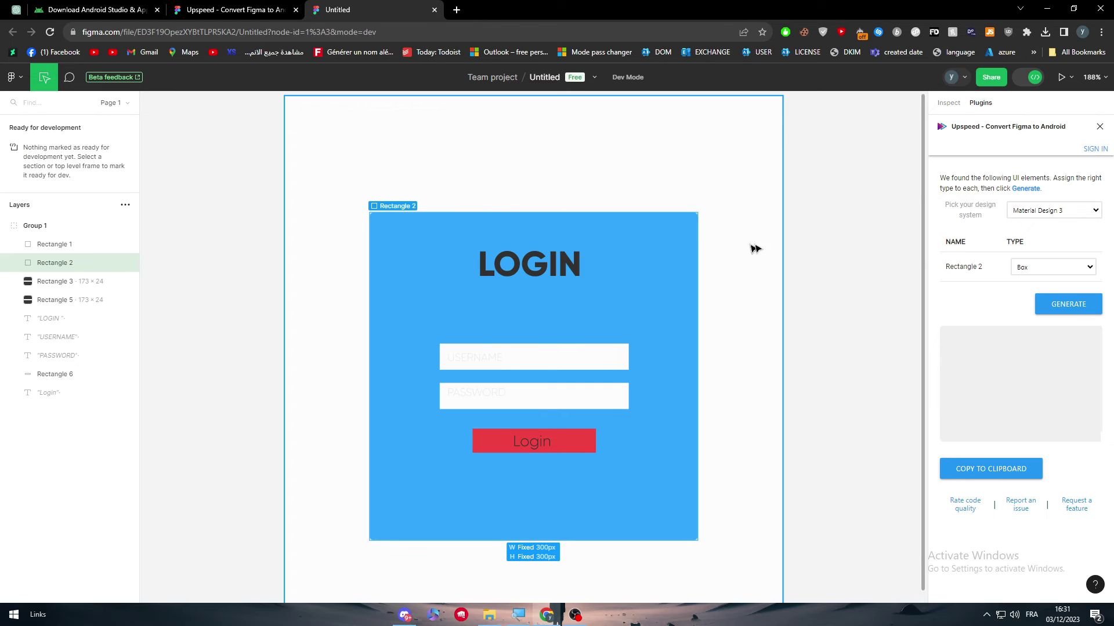
right_click(599, 236)
click(734, 217)
right_click(733, 216)
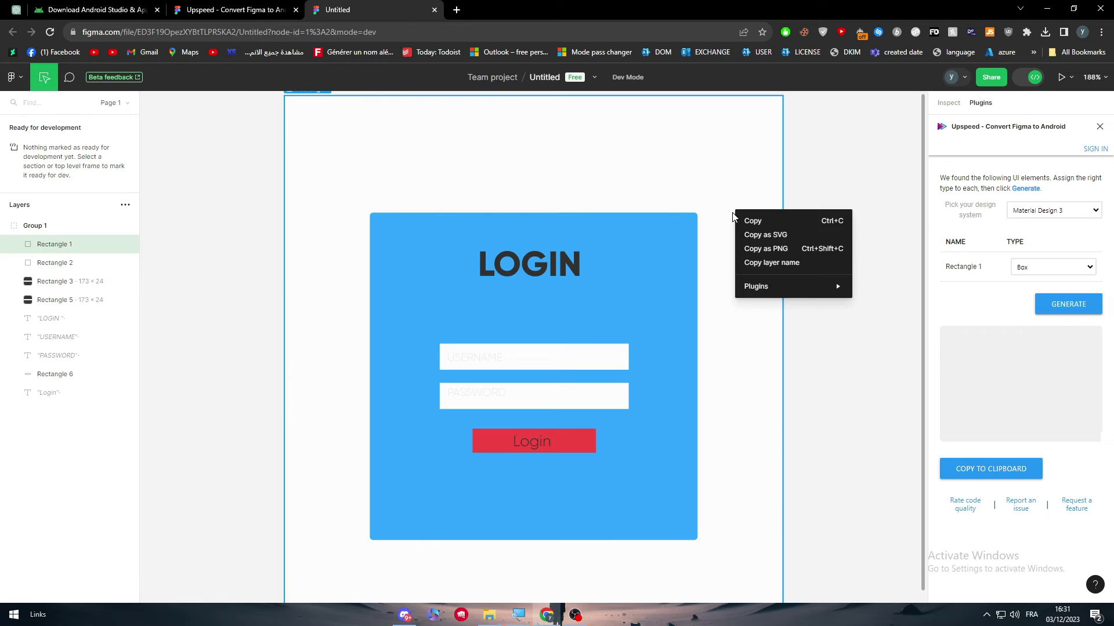
click(666, 286)
click(666, 286)
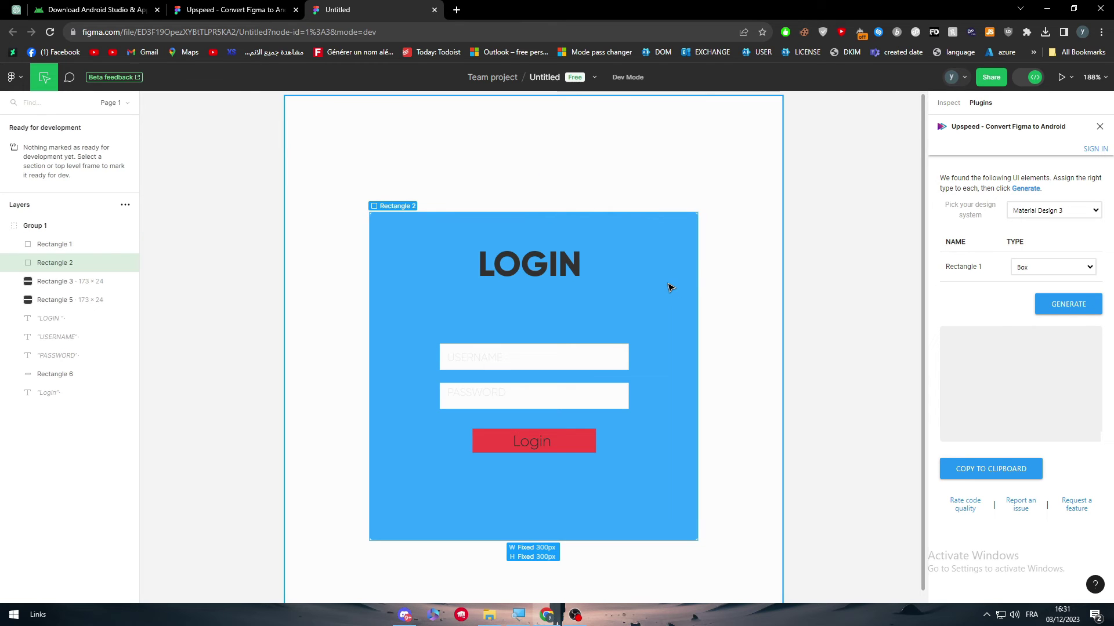
click(1069, 302)
Inspect the generated code's RoundedCornerShape with its 3 dp corner radius
scroll(1071, 363, down, 3)
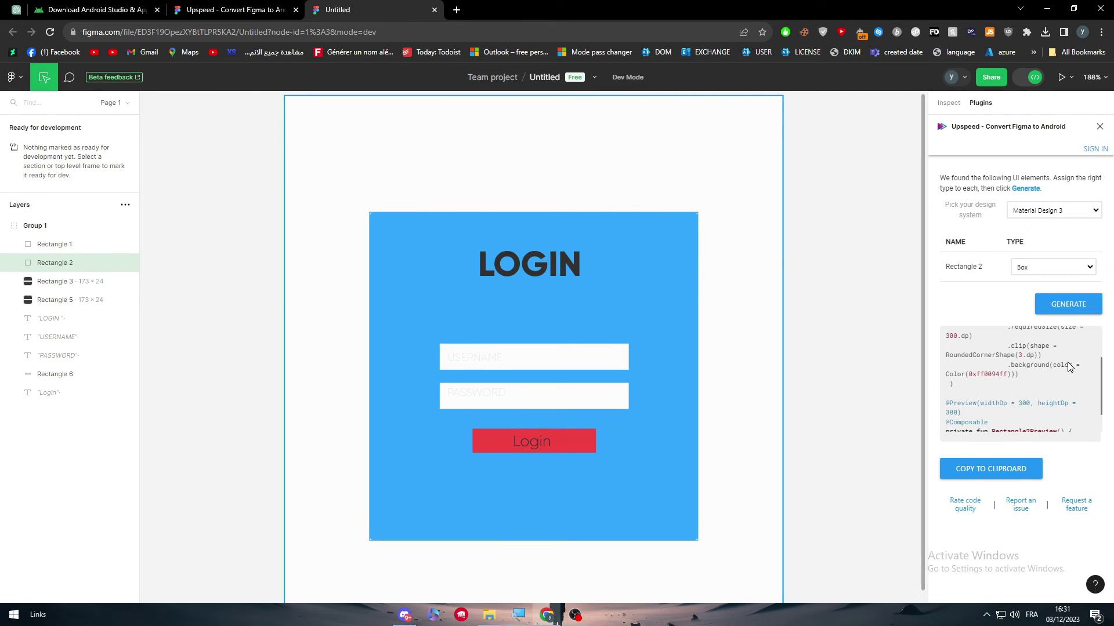
scroll(1069, 367, down, 2)
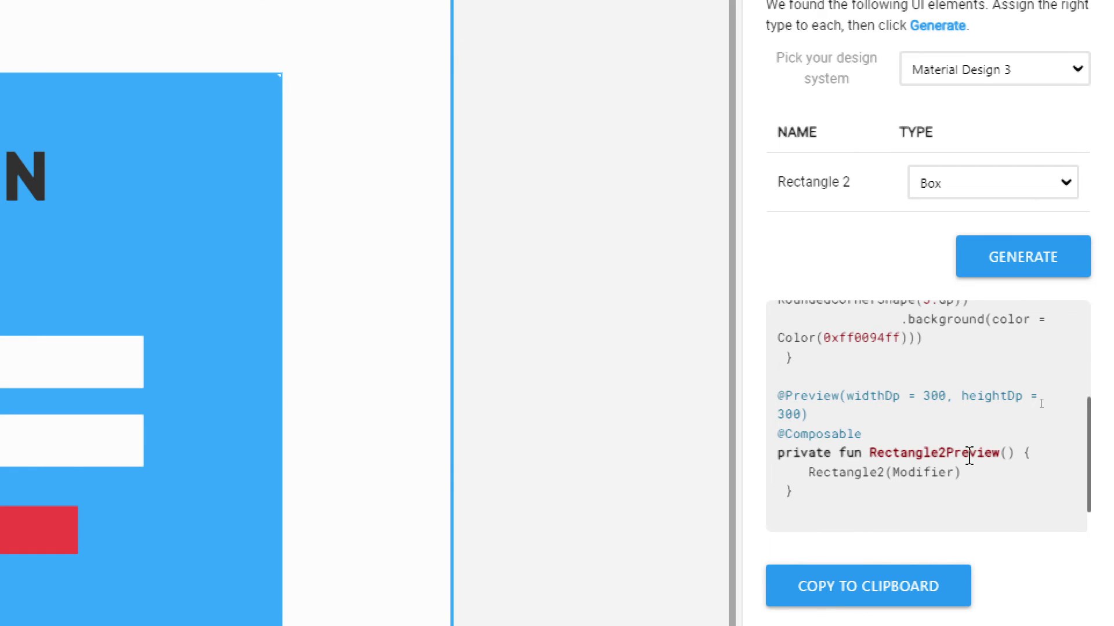
scroll(1083, 454, up, 2)
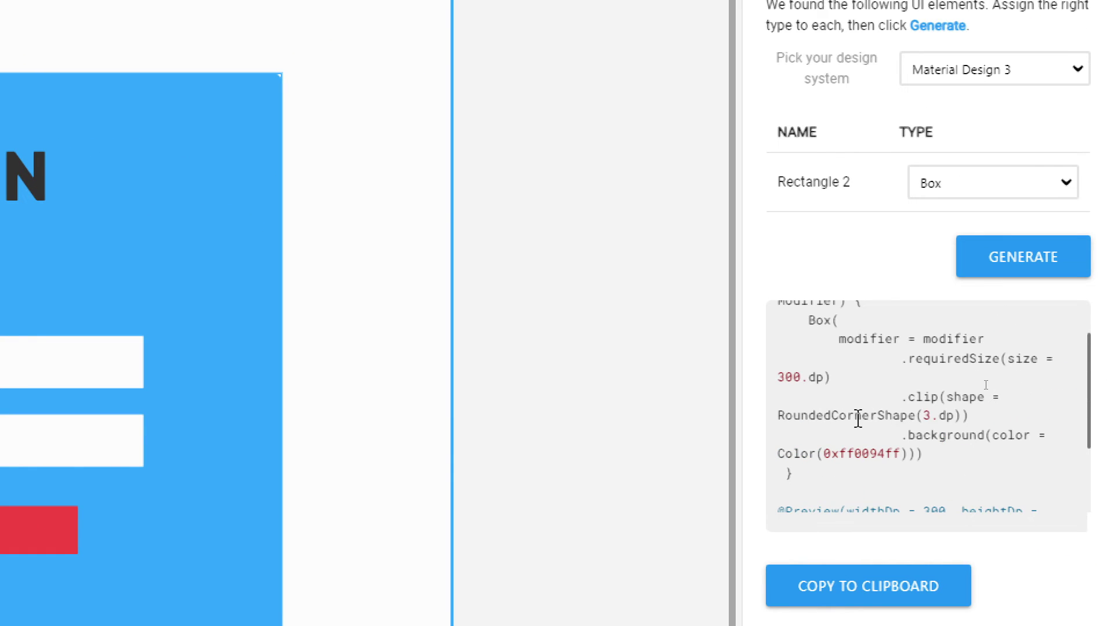
drag(895, 435, 883, 415)
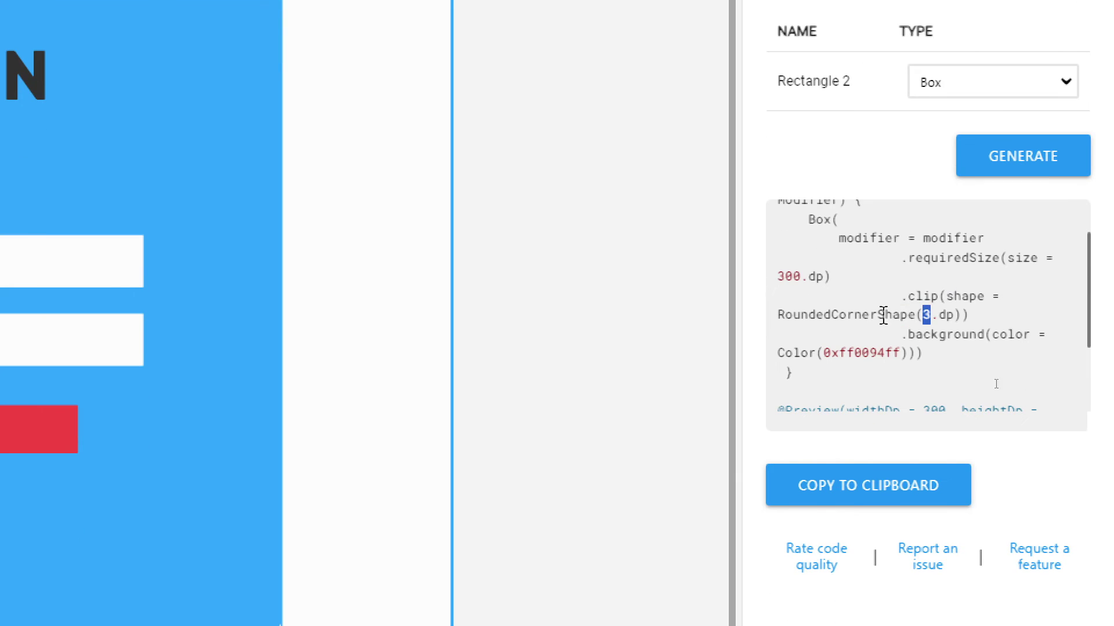
key(alt)
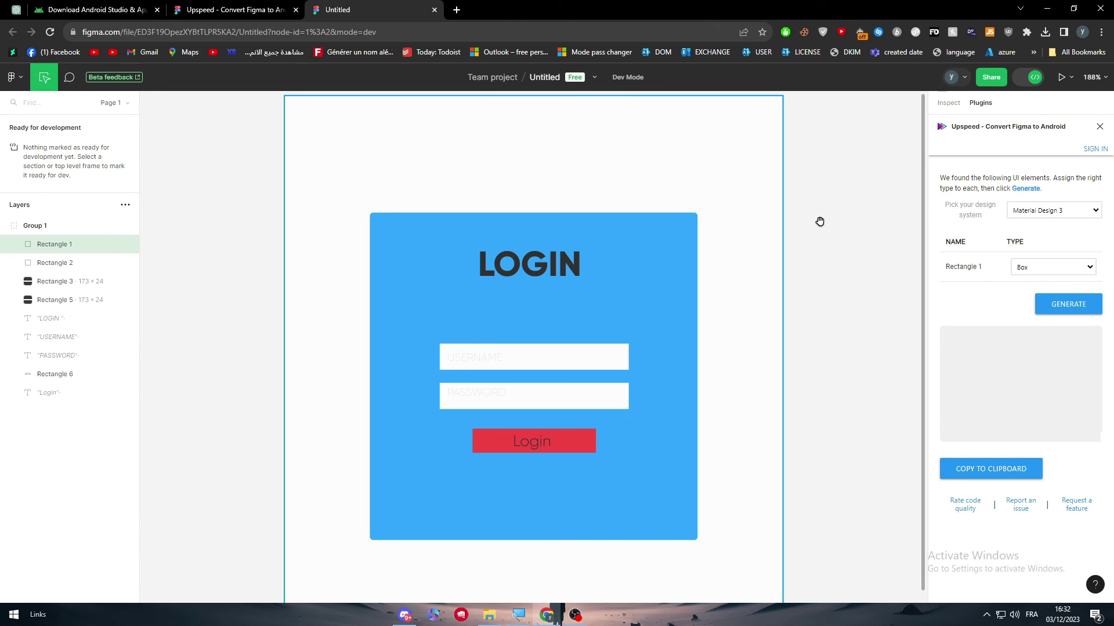
Switch to the Upspeed community page and highlight the six 'How does it work?' steps
click(269, 16)
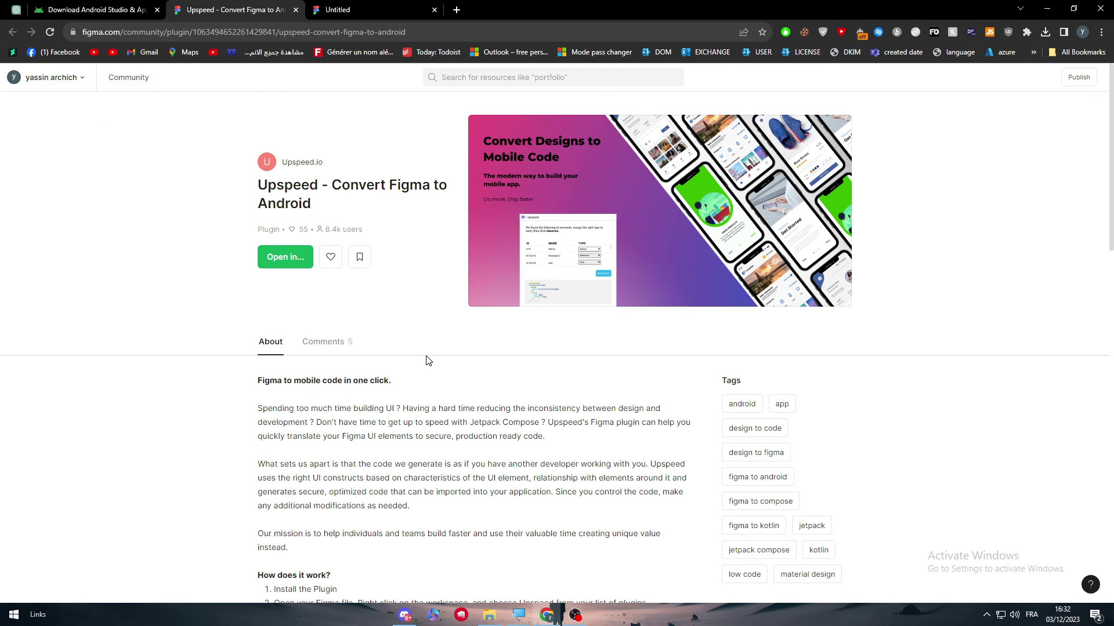
scroll(428, 361, down, 2)
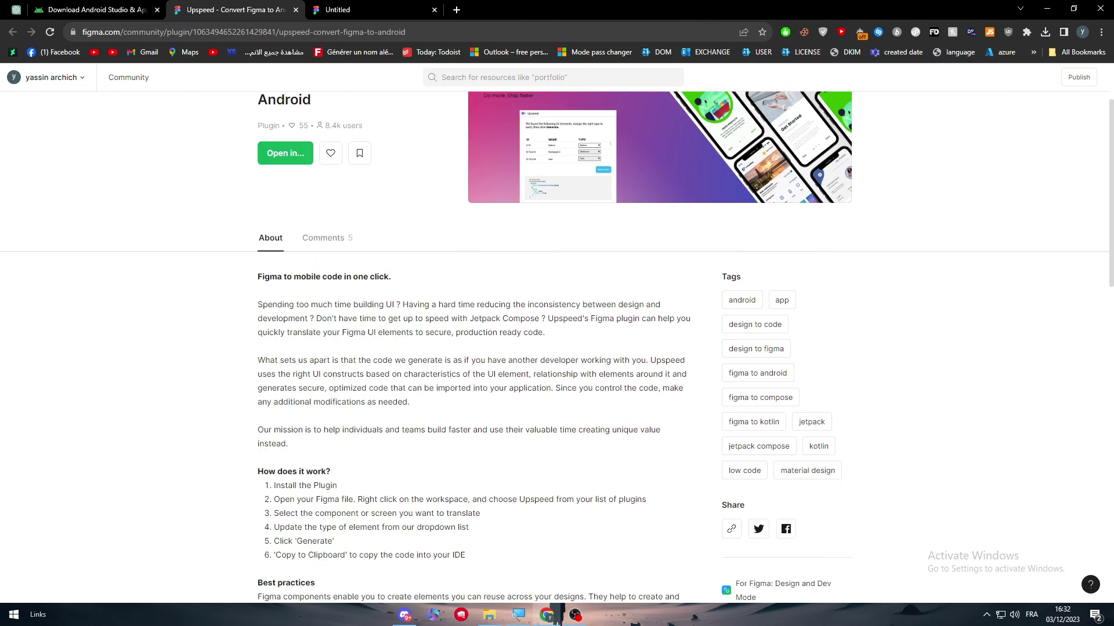
scroll(439, 424, down, 3)
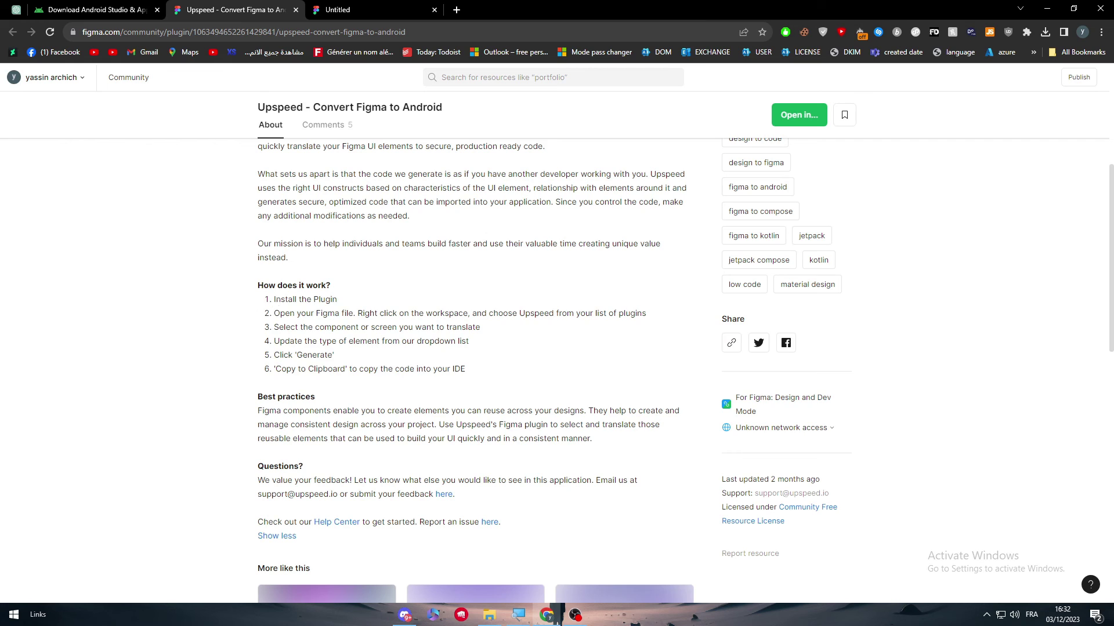
drag(277, 301, 549, 393)
click(548, 385)
Regenerate Rectangle 1's Compose code in the Untitled file, then return to the Android Studio page
click(342, 10)
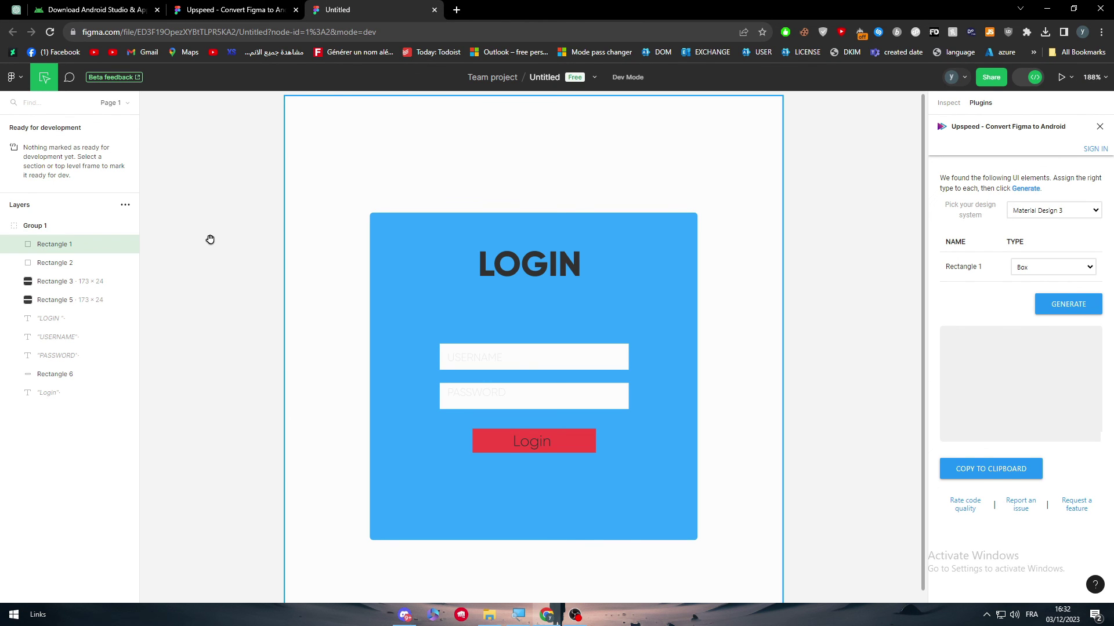
click(1072, 312)
click(1009, 374)
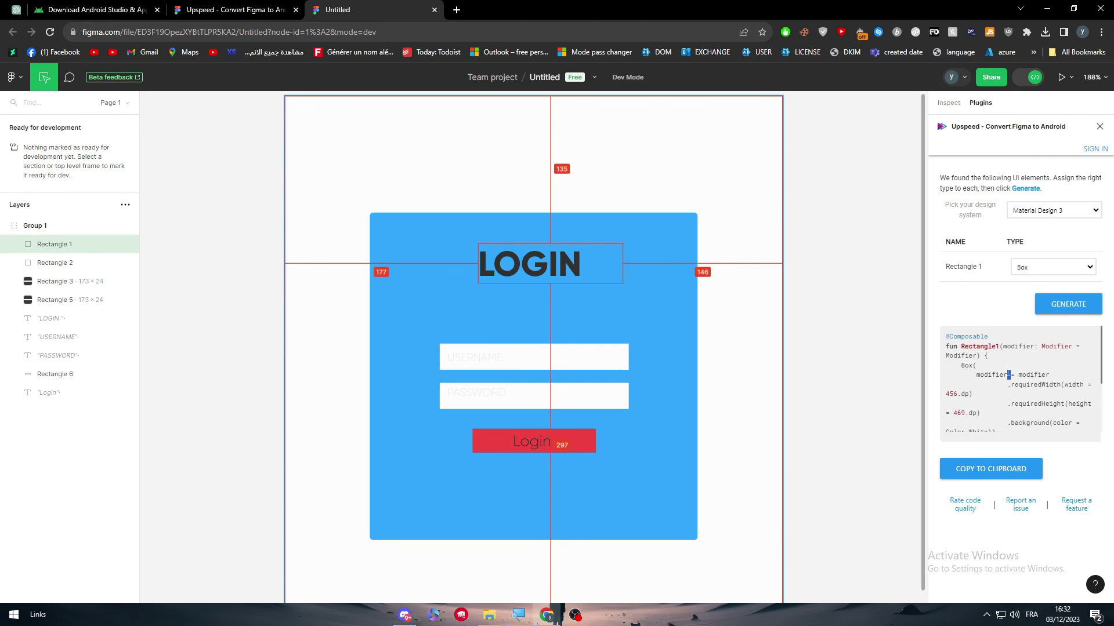
click(92, 10)
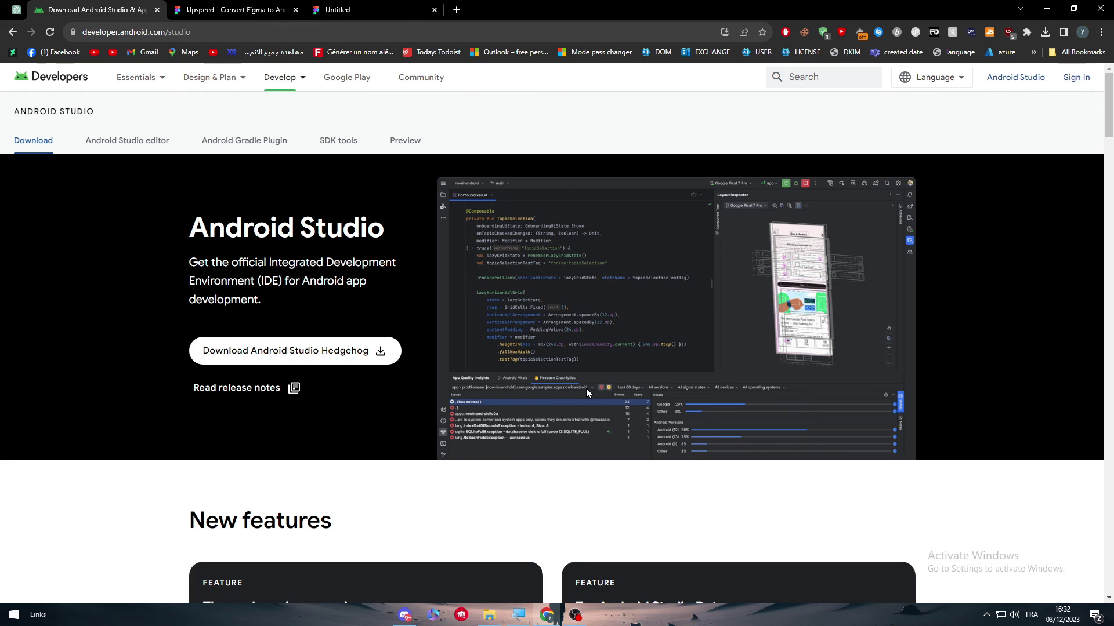